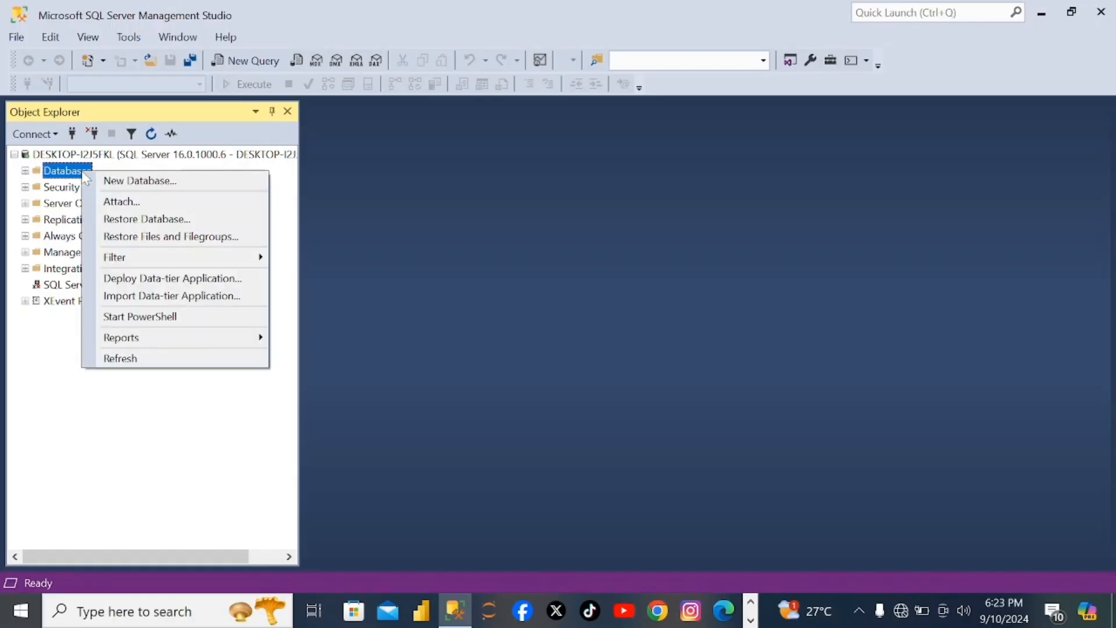
Create a new database named projects with the default owner and file settings.
left_click(114, 181)
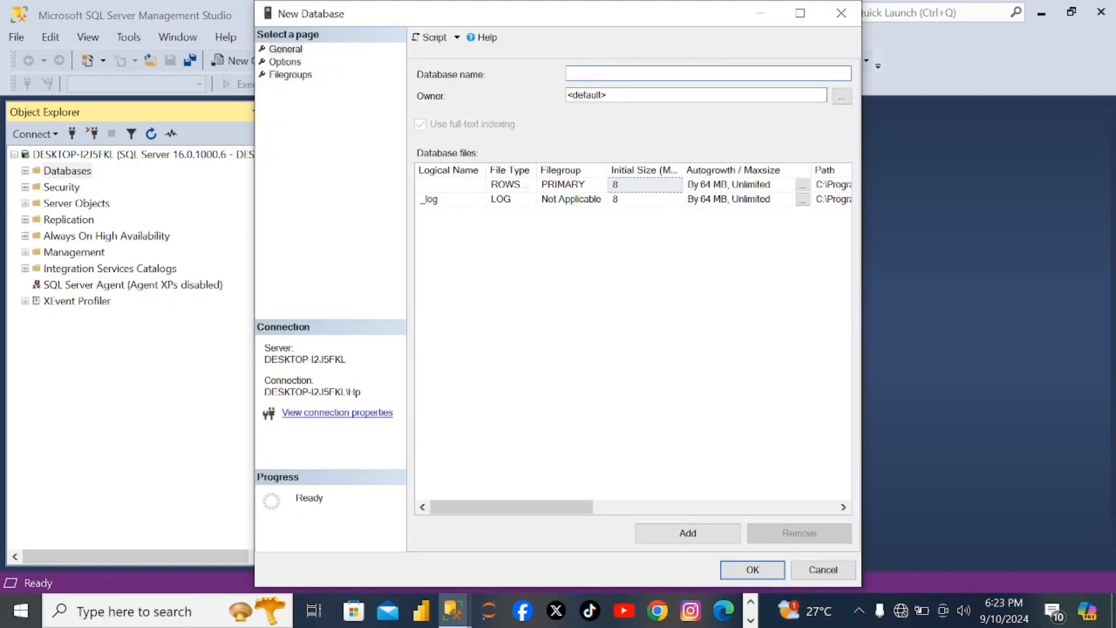
type("projects")
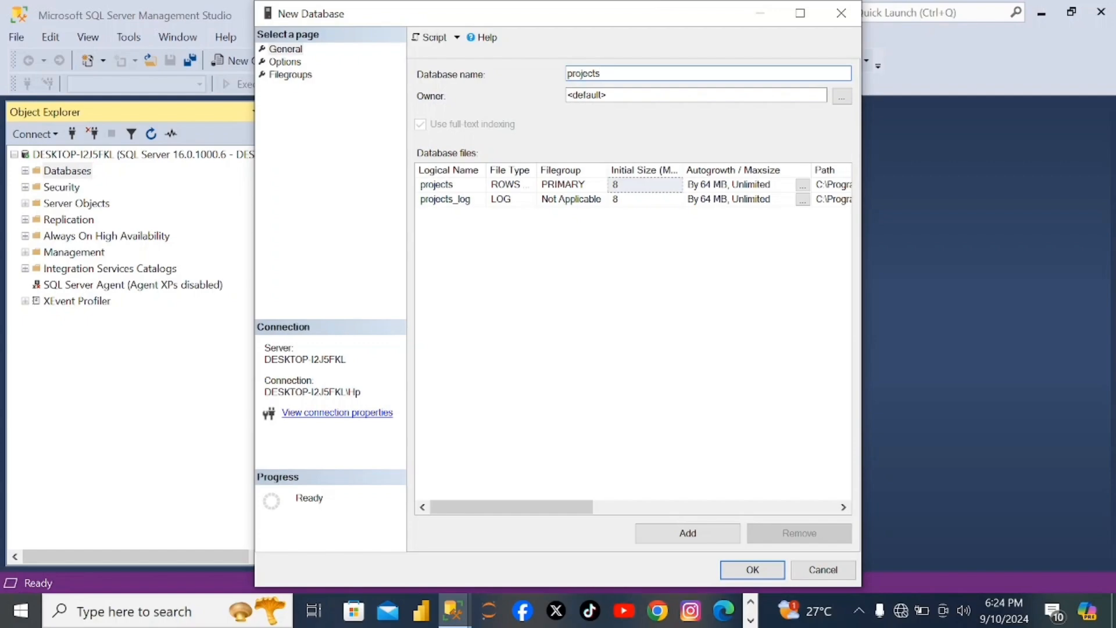
left_click(738, 568)
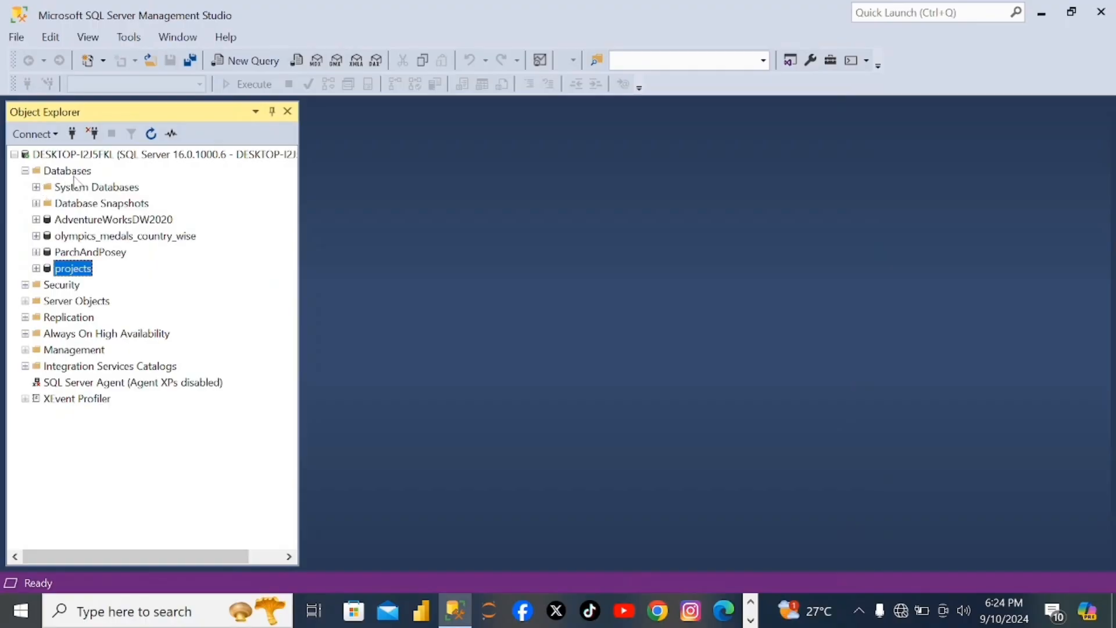
Start the data import wizard for the projects database and choose Flat File Source as the data source.
right_click(92, 274)
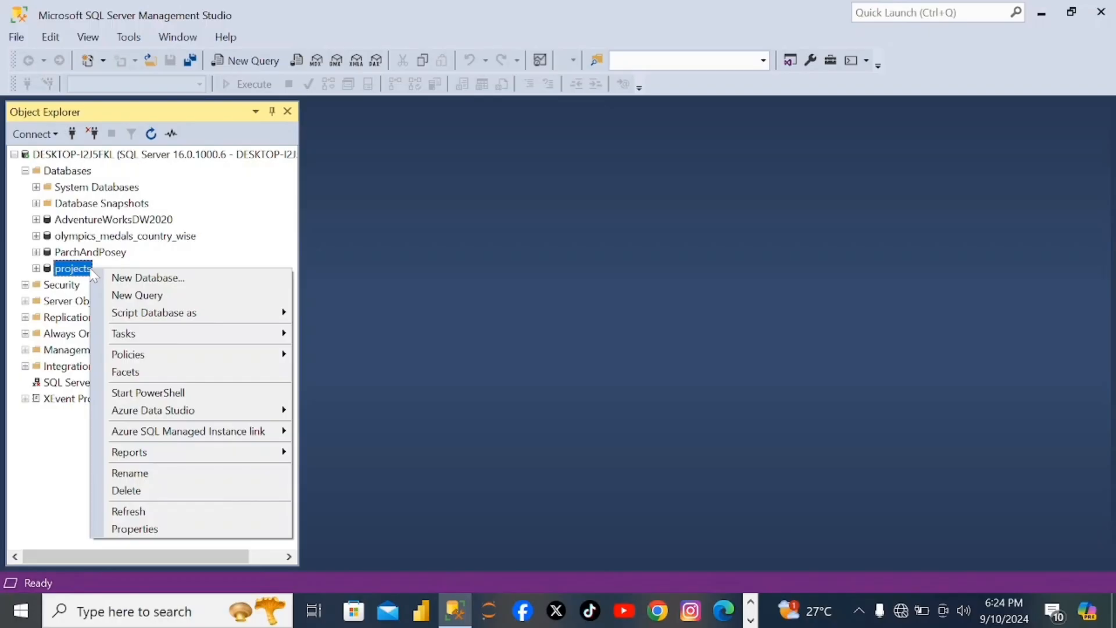
mouse_move(145, 338)
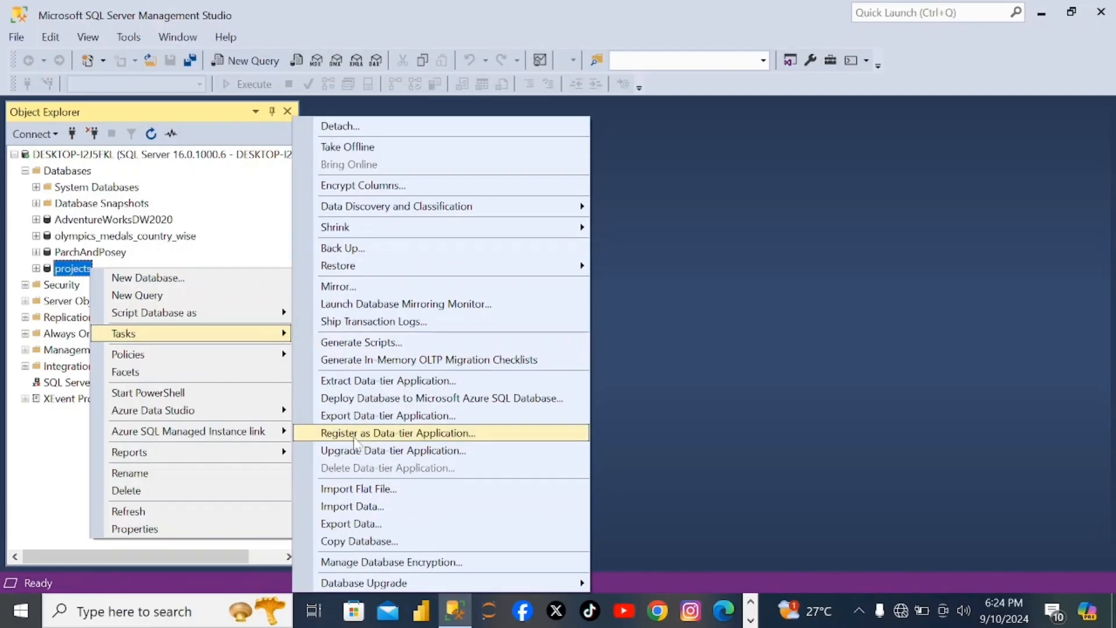
left_click(353, 506)
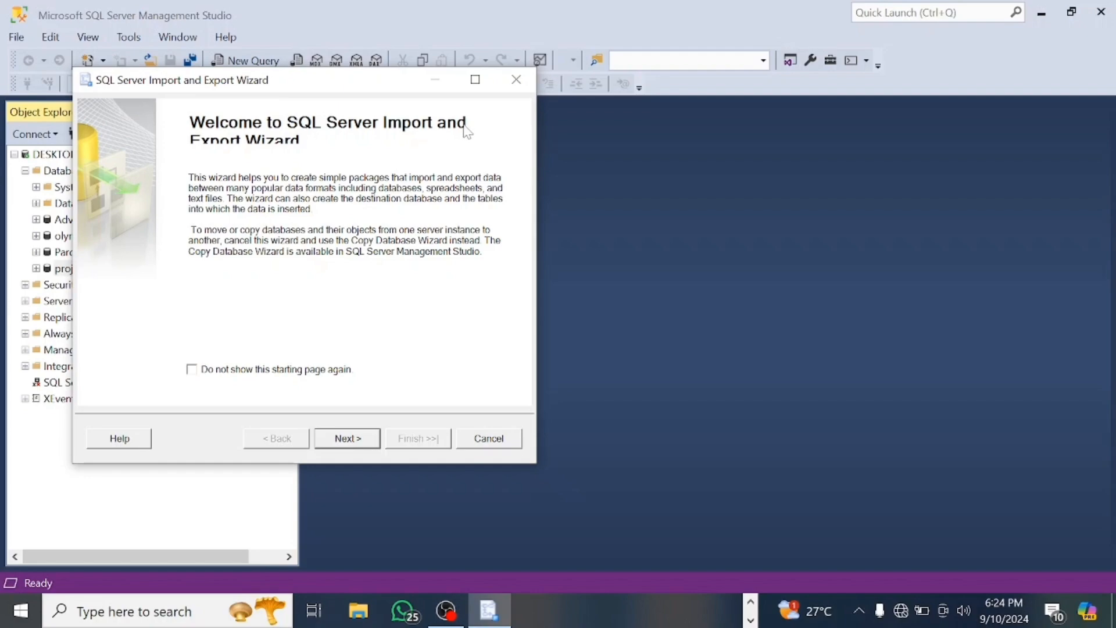
left_click(348, 438)
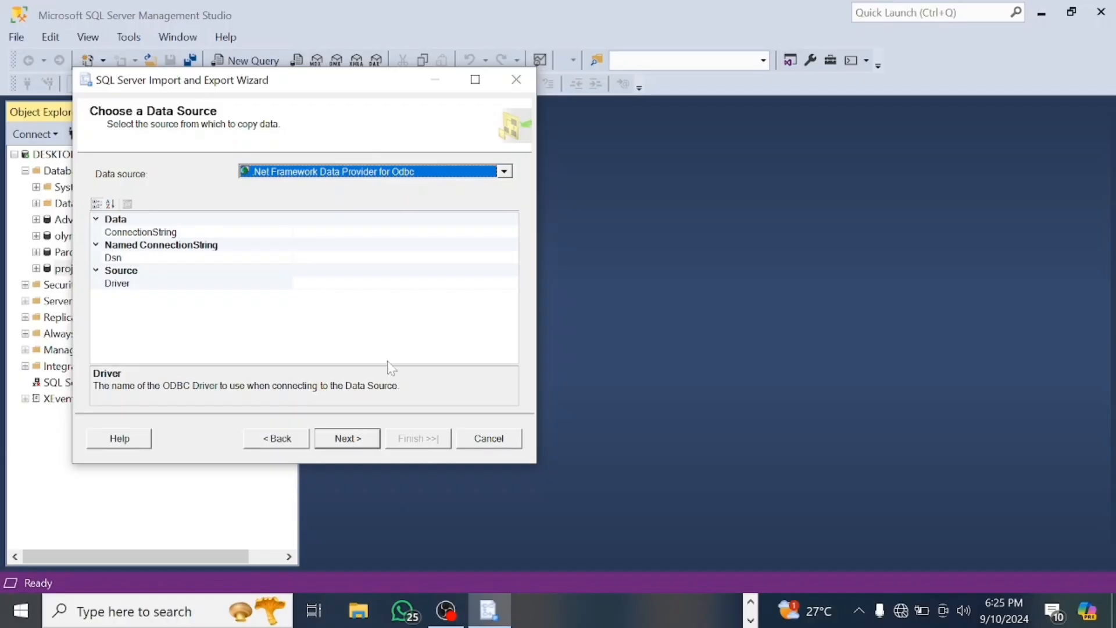
left_click(504, 172)
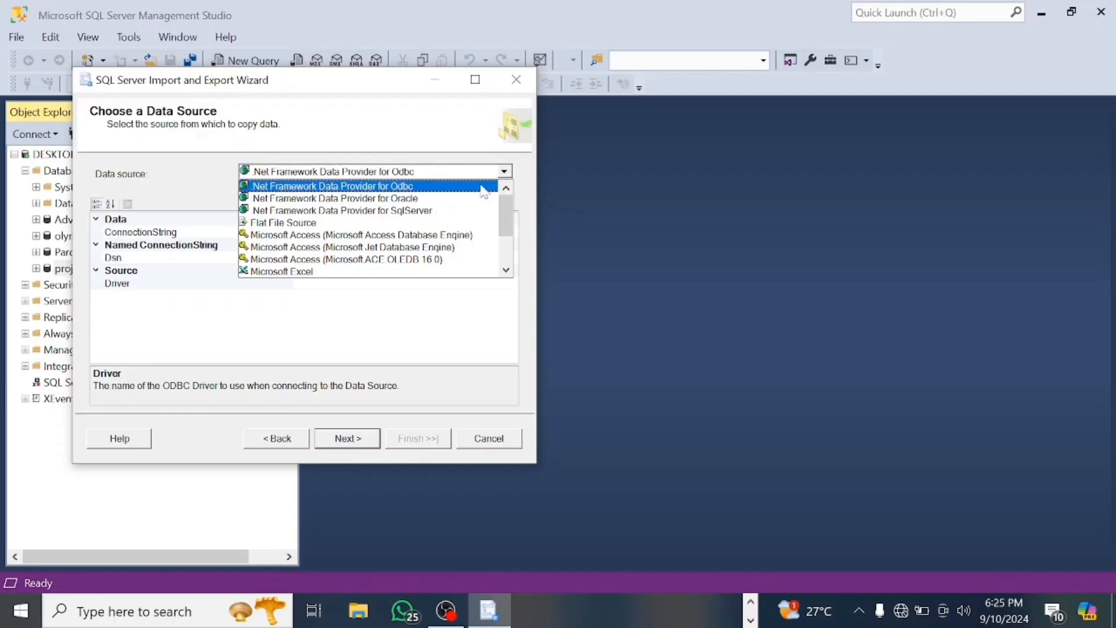
left_click(388, 224)
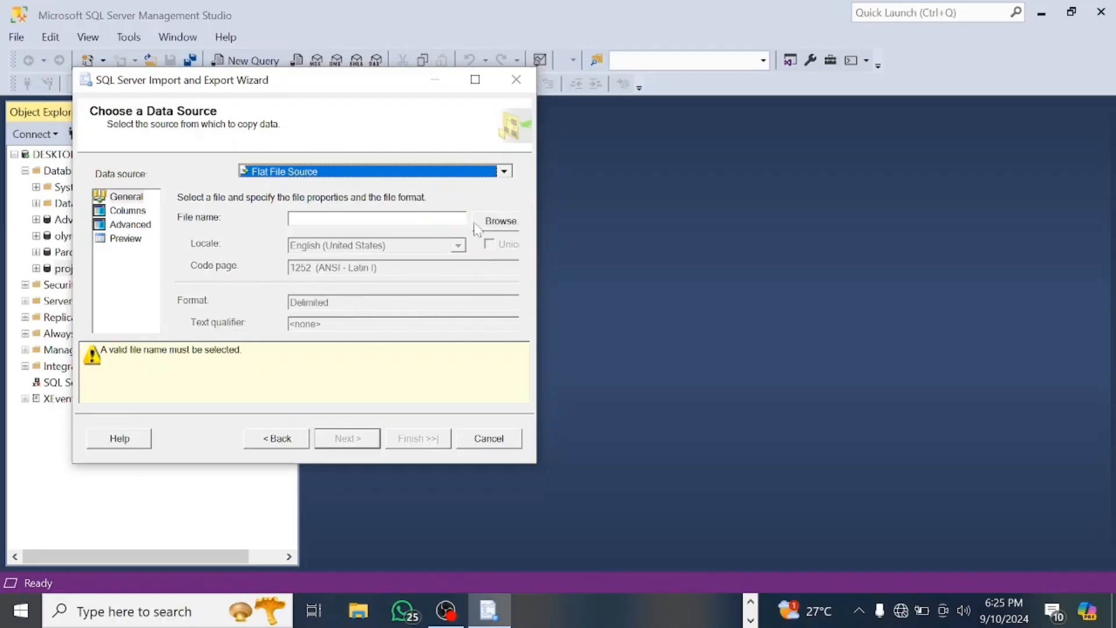
Load ParchandPorsey.csv from the Desktop as the source file, showing all file types, and accept its default column delimiters.
left_click(489, 224)
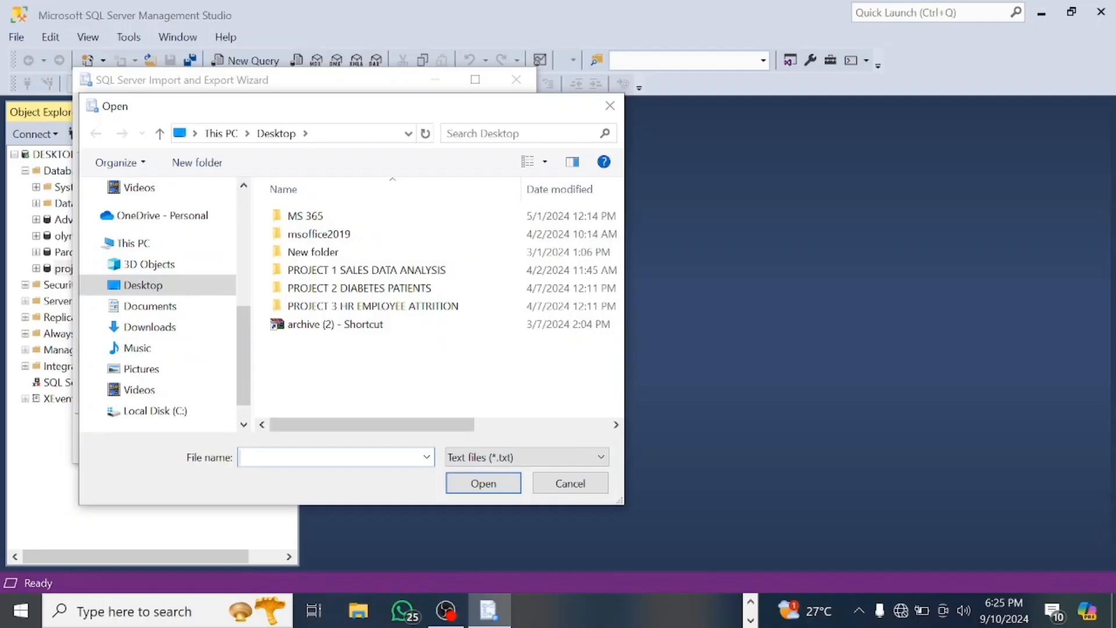
left_click(614, 106)
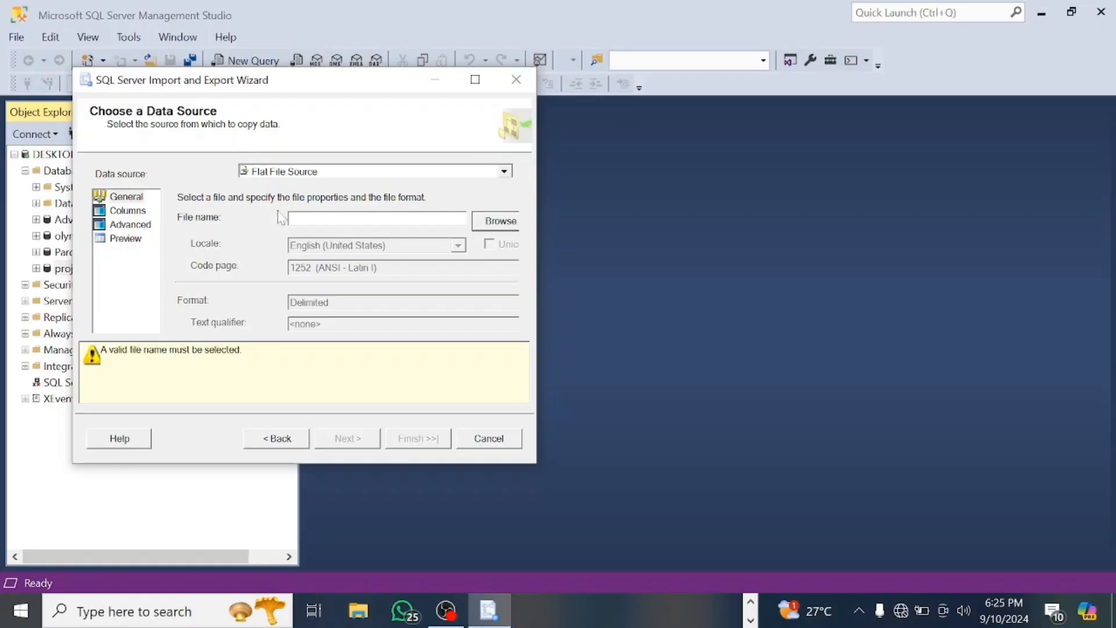
left_click(489, 230)
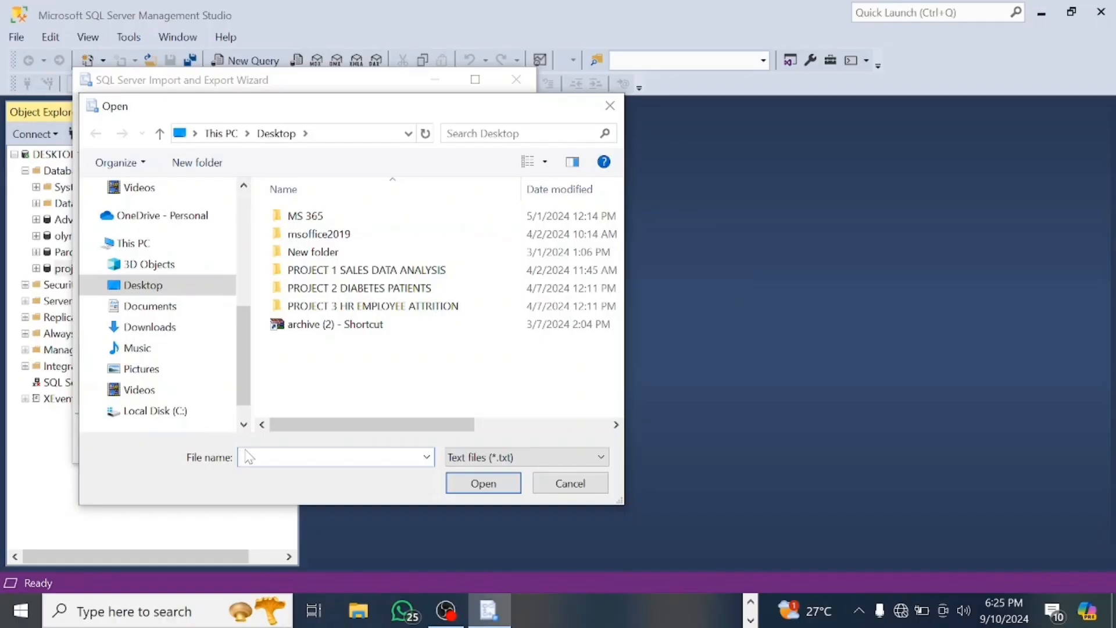
left_click(248, 457)
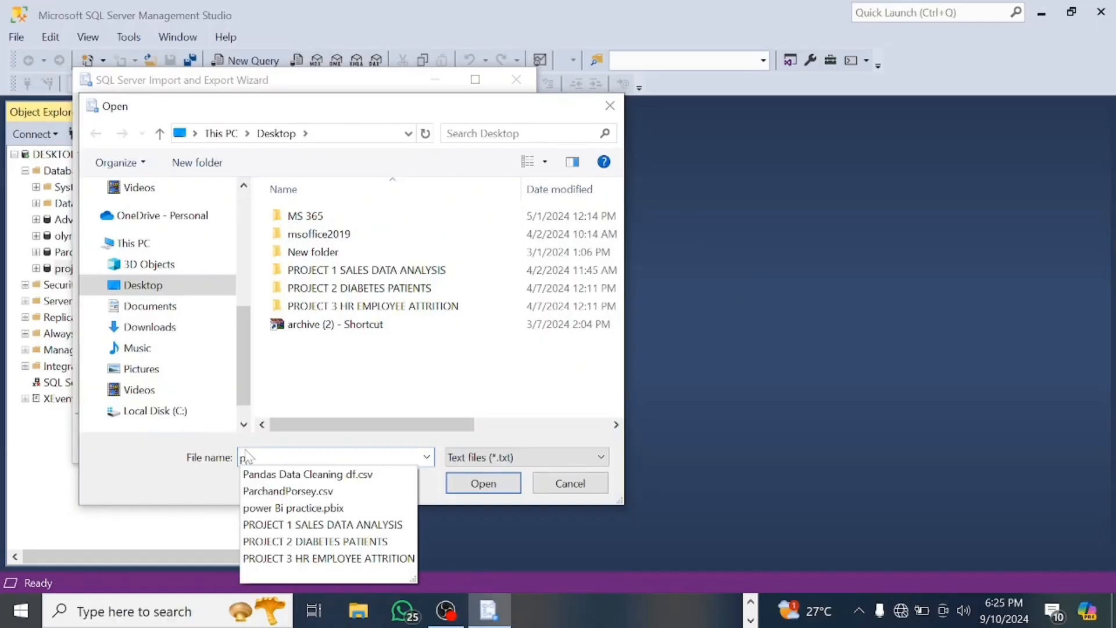
type("par")
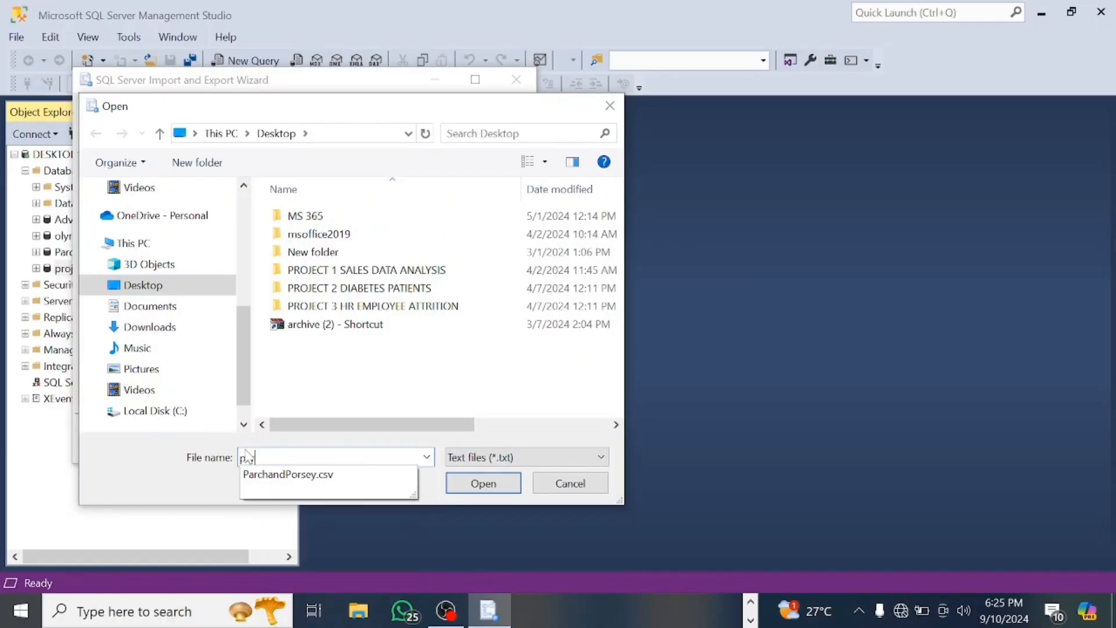
left_click(272, 476)
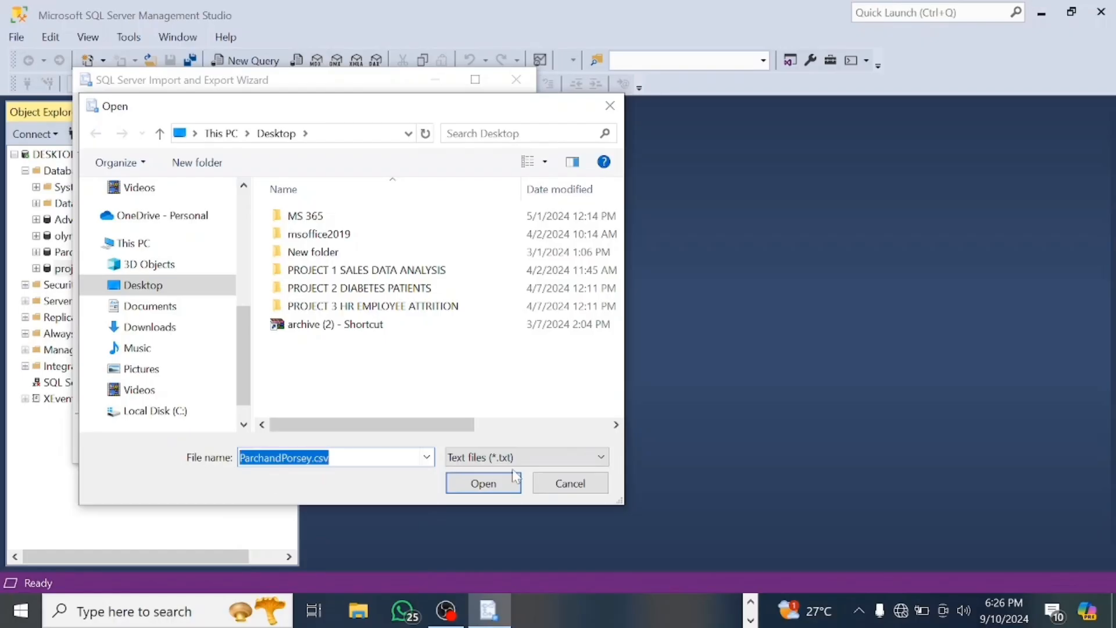
left_click(601, 459)
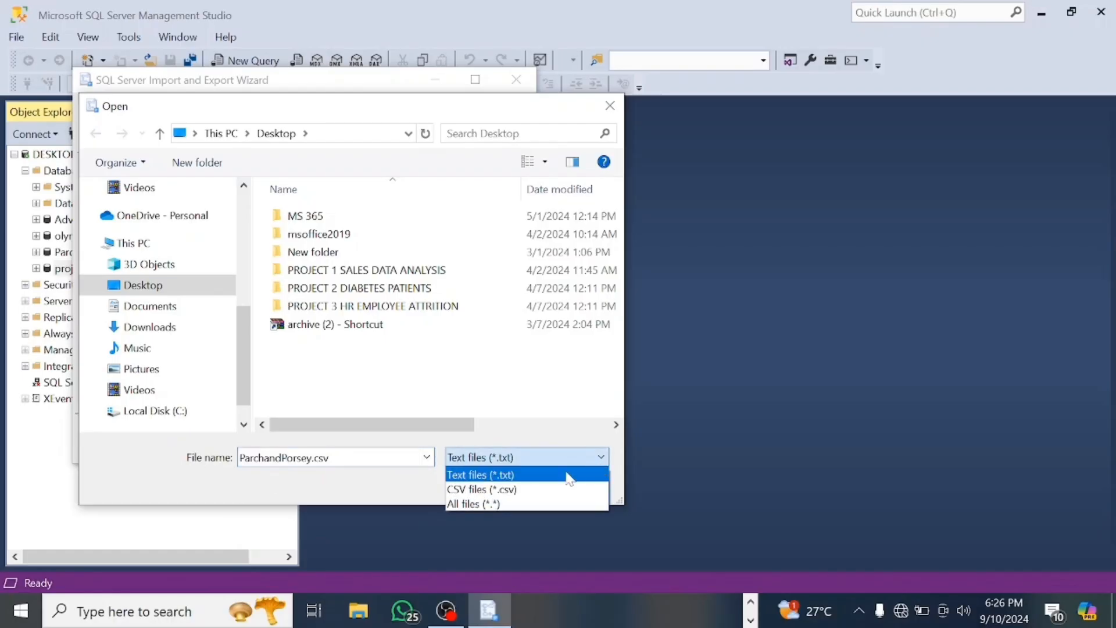
left_click(497, 503)
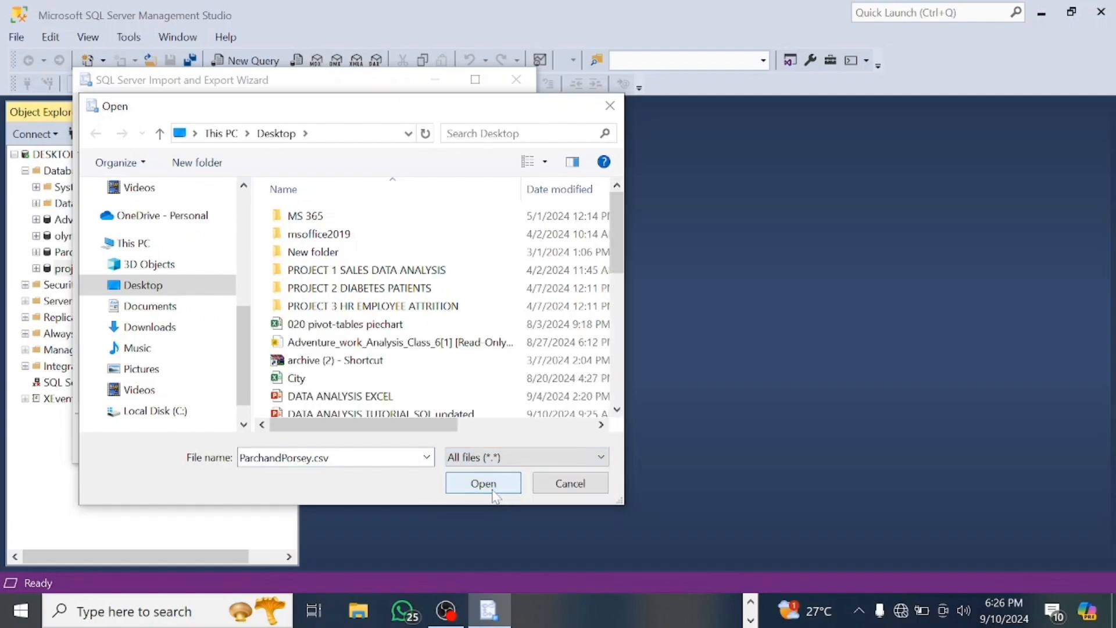
left_click(492, 486)
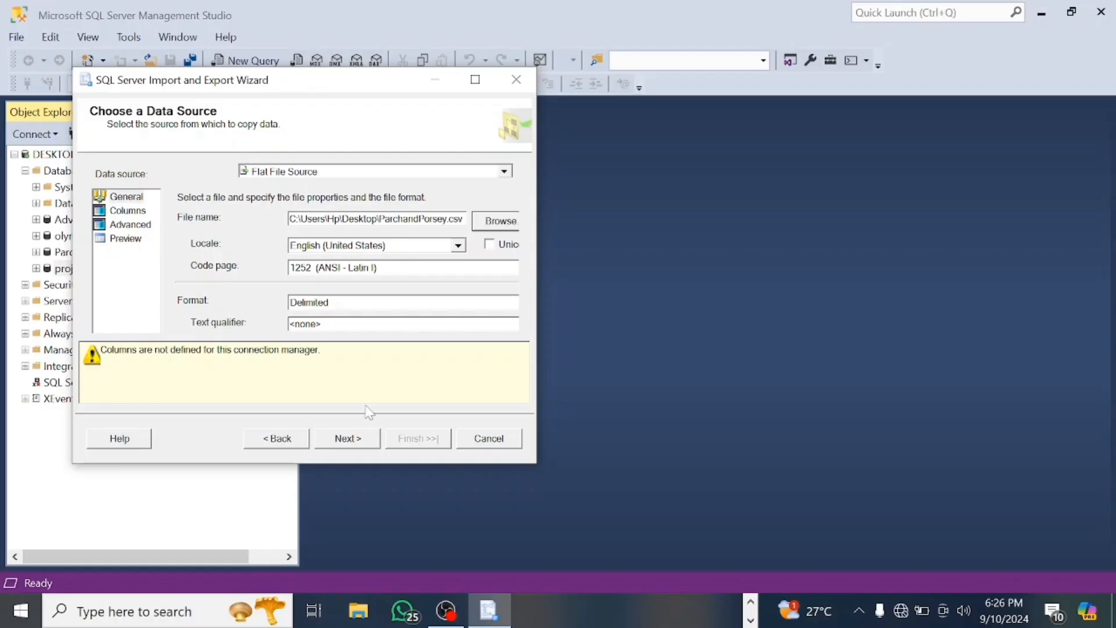
left_click(349, 439)
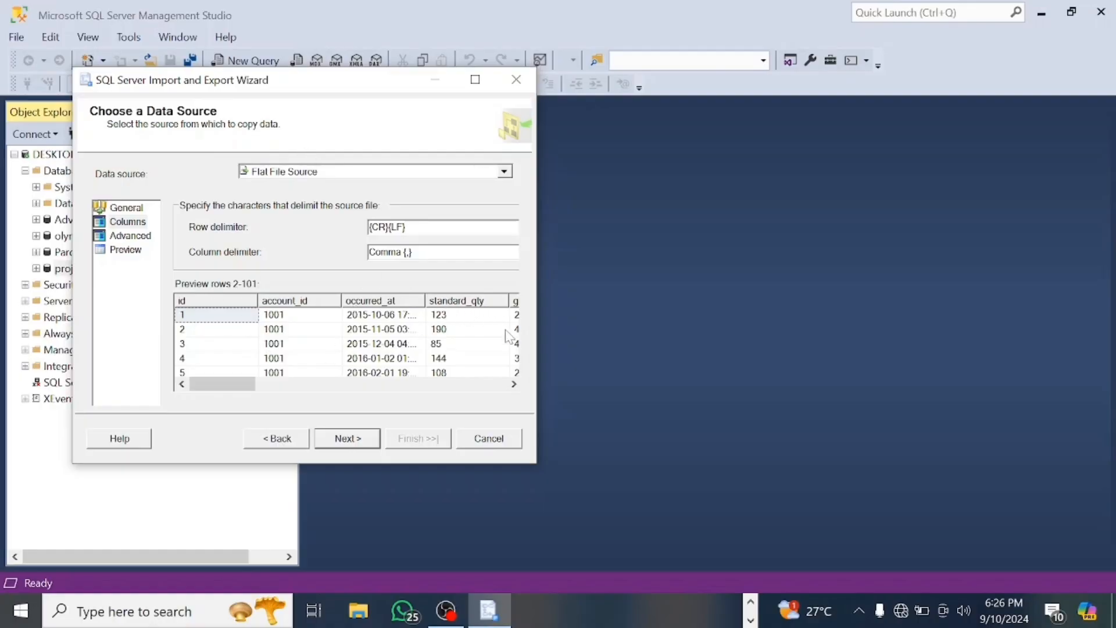
left_click(347, 439)
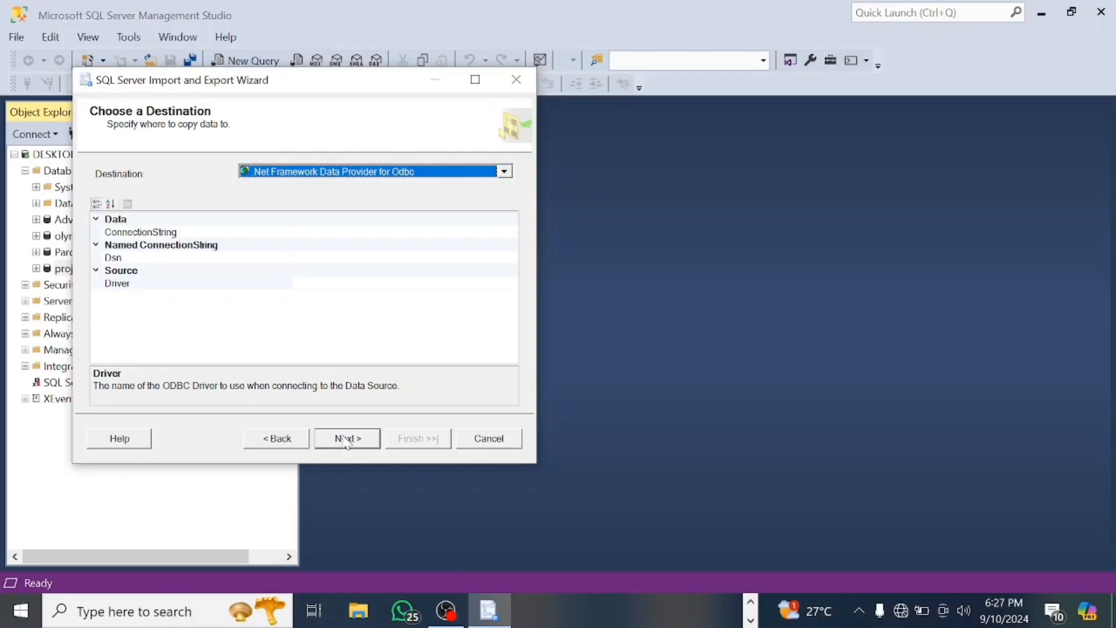
Set the import destination to Microsoft OLE DB Provider for SQL Server, keeping Windows Authentication and the projects database.
left_click(504, 173)
left_click_drag(509, 227, 508, 255)
scroll(456, 271, "up", 5)
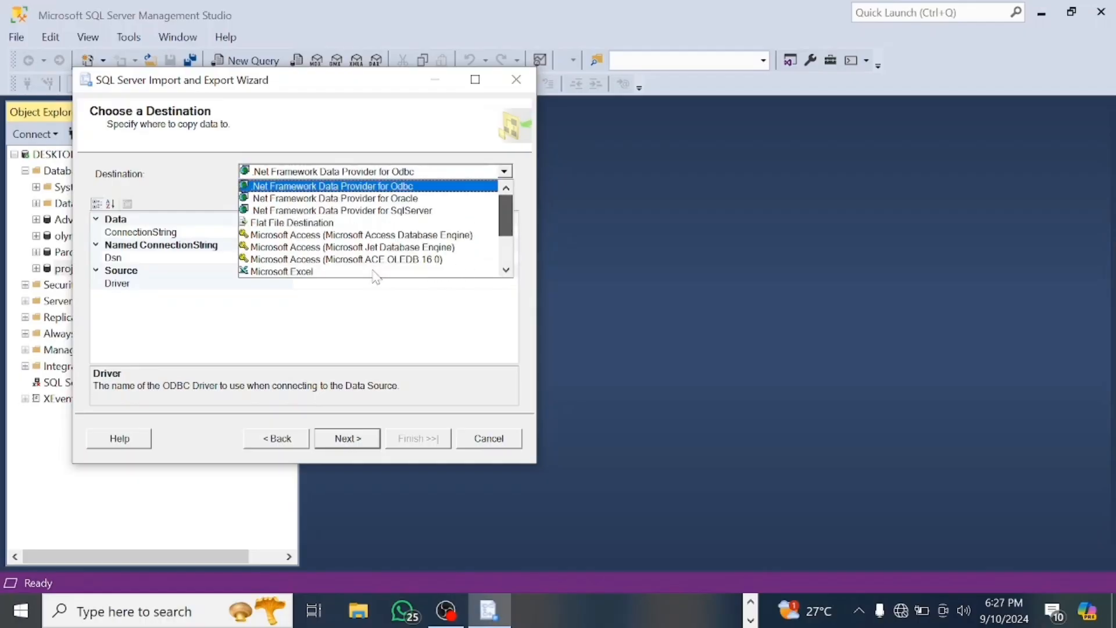
scroll(407, 244, "down", 1)
scroll(478, 221, "up", 1)
scroll(505, 233, "down", 5)
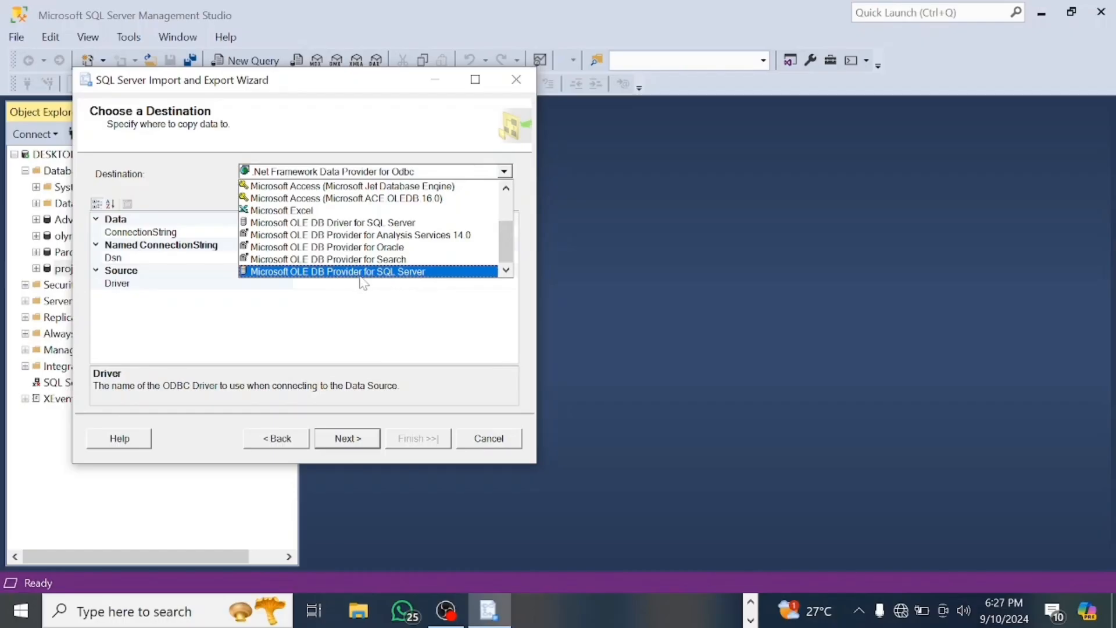
left_click(397, 272)
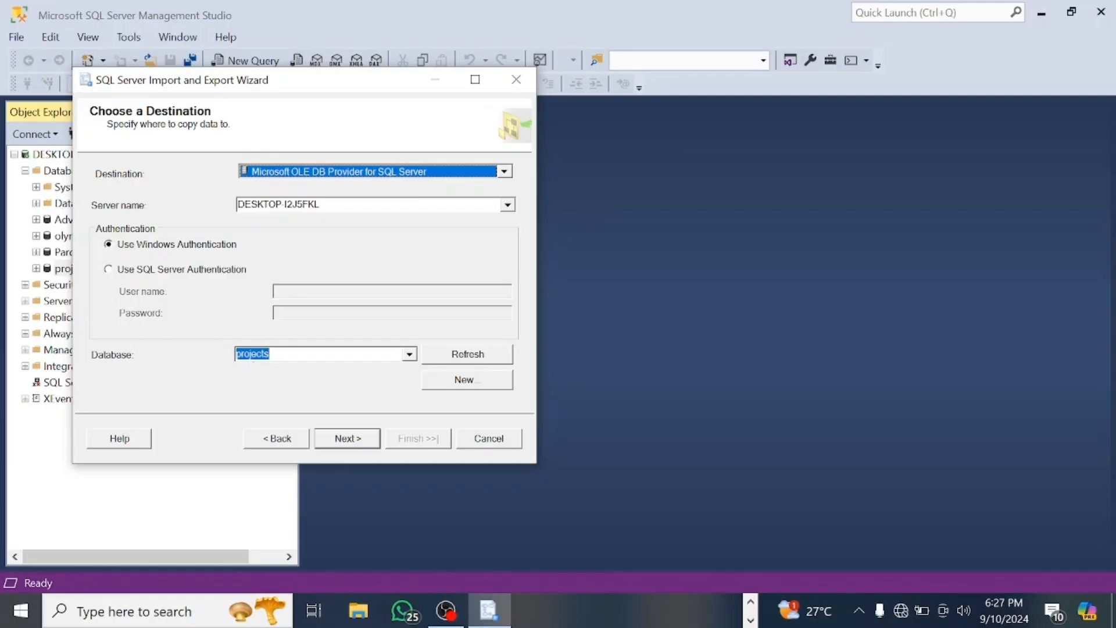
left_click(342, 442)
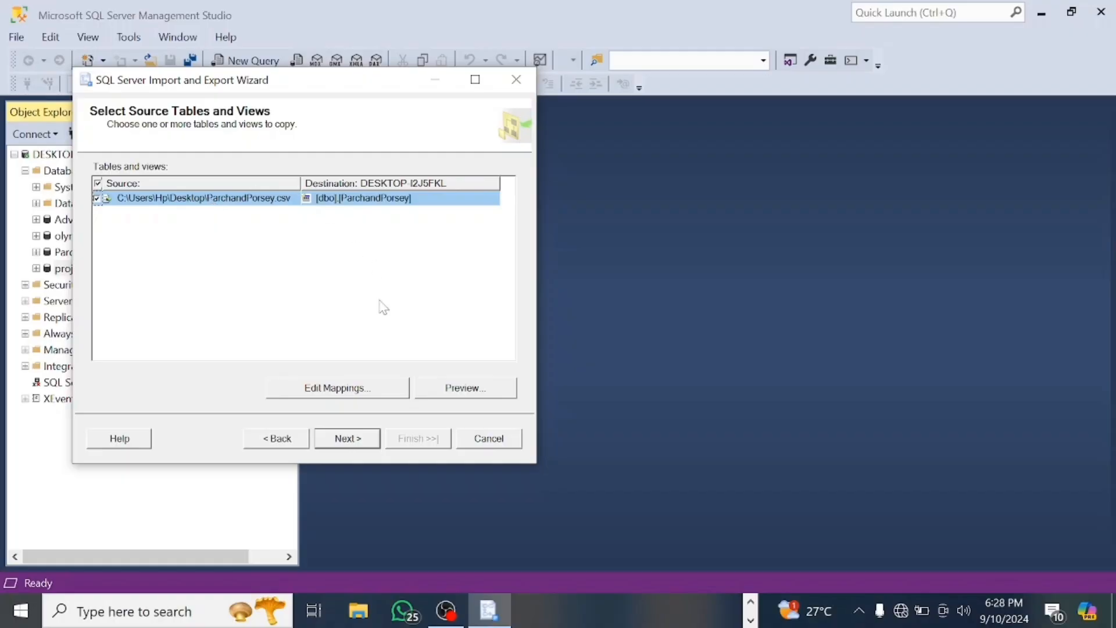
Accept the ParchandPorsey source table, run the import immediately without saving a package, and close the wizard.
left_click(356, 446)
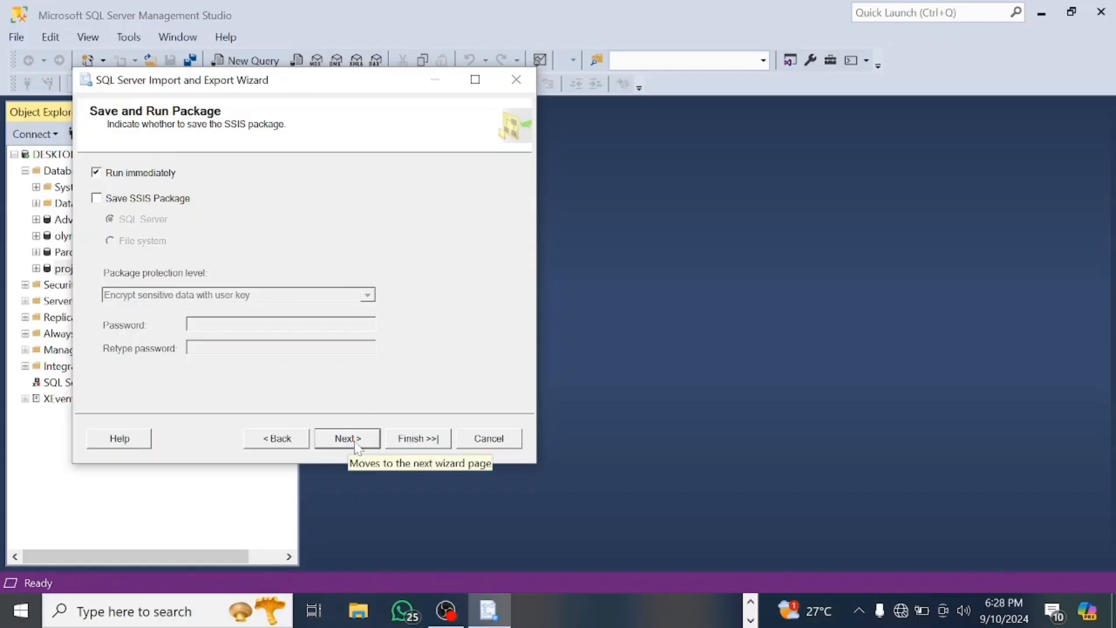
left_click(416, 443)
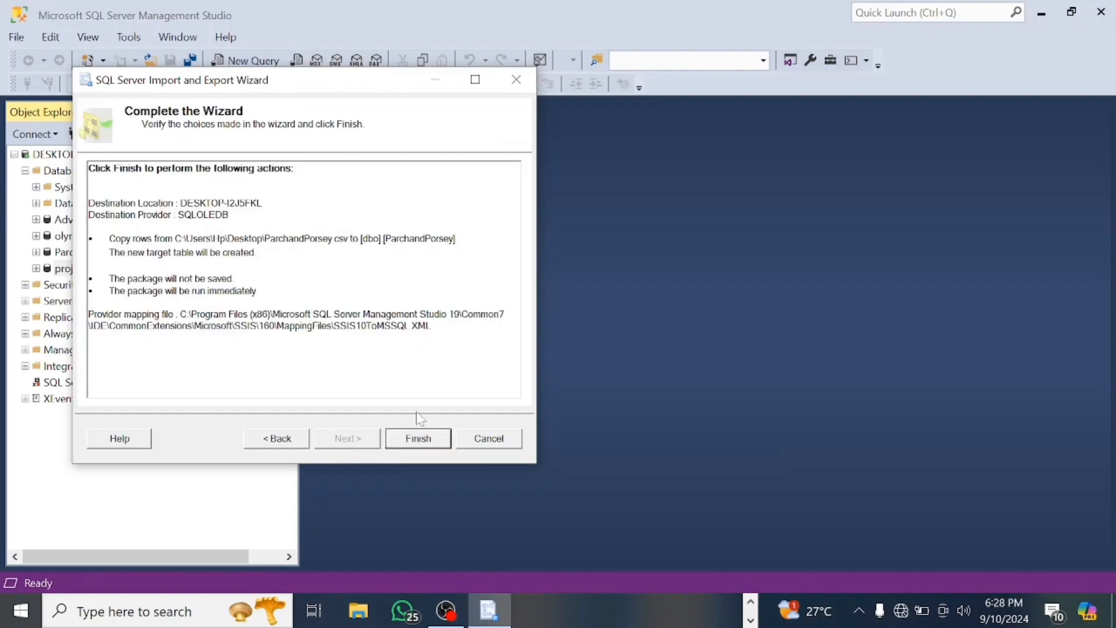
left_click(422, 445)
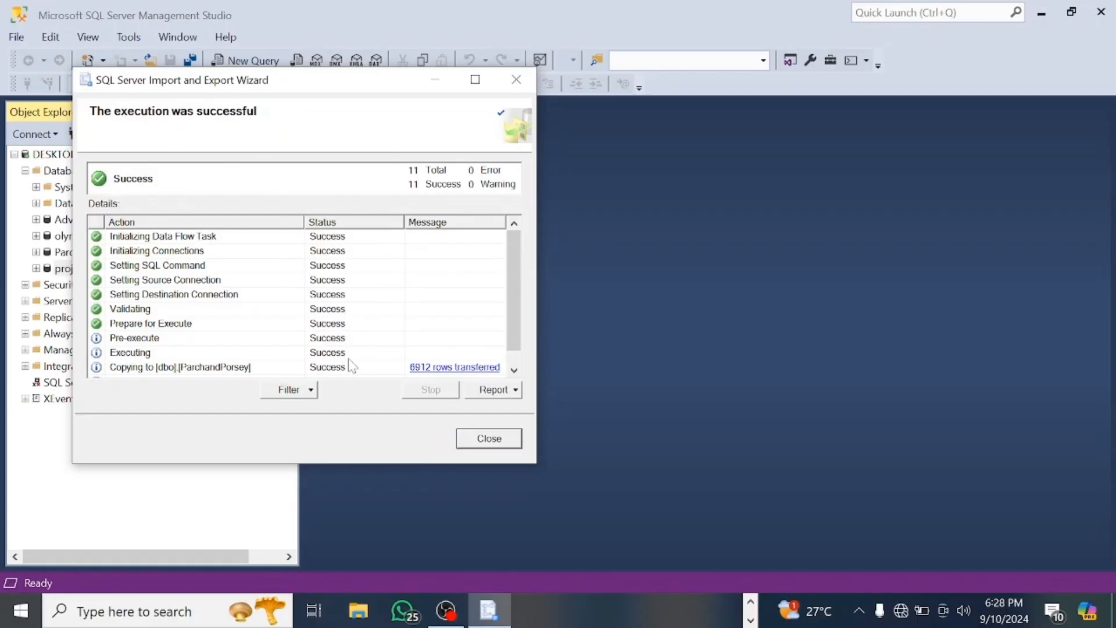
left_click(470, 440)
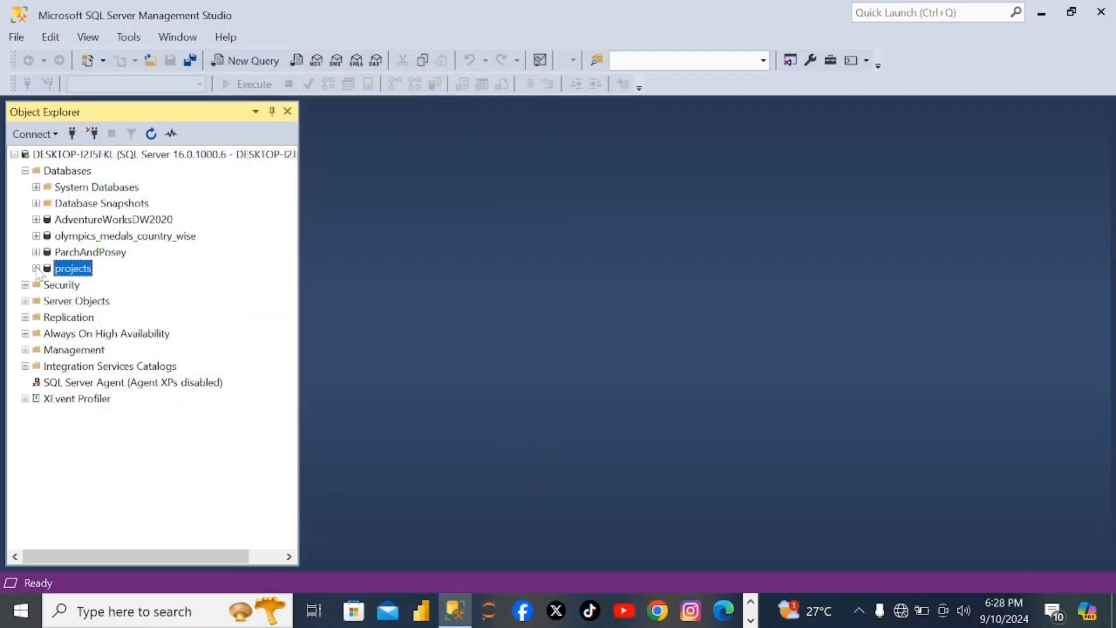
Expand the tables of the projects database and open a new query window with projects as its active database.
left_click(36, 269)
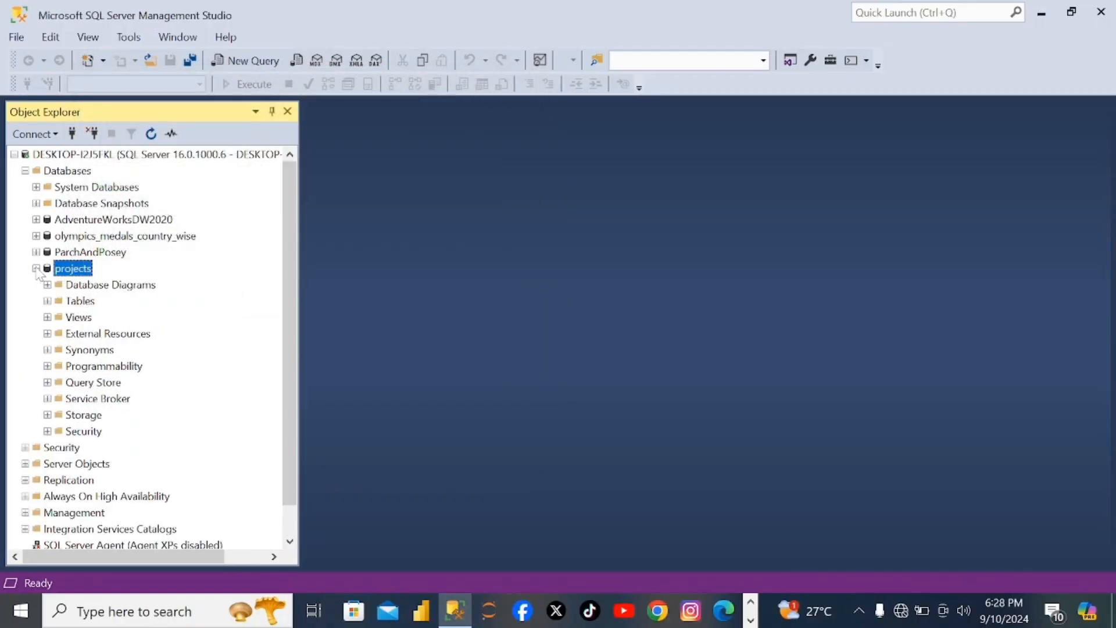
left_click(48, 301)
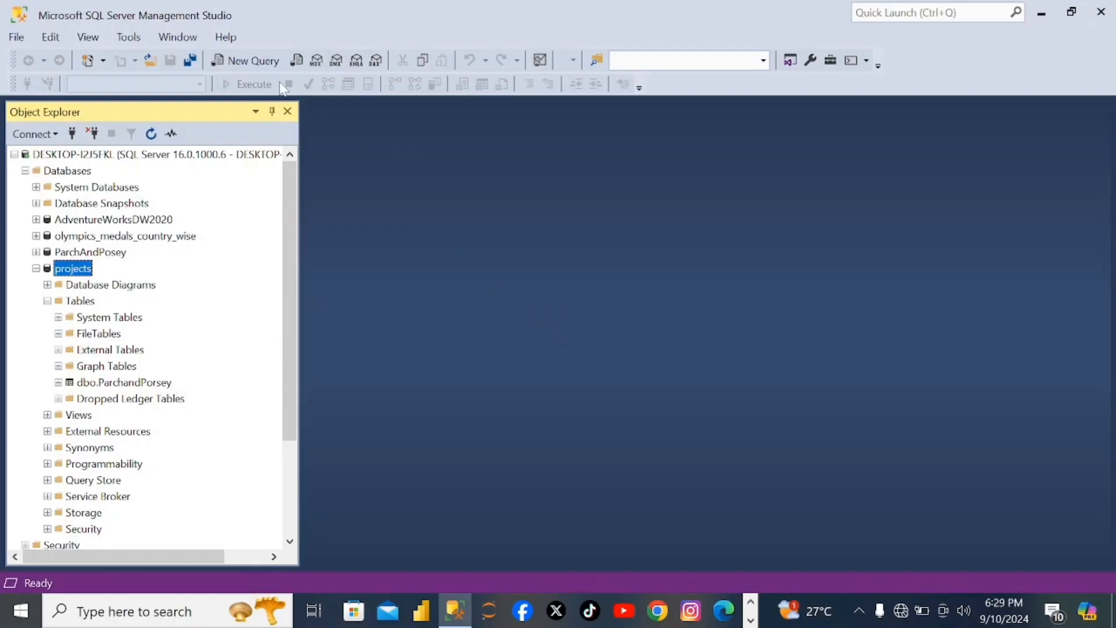
left_click(260, 60)
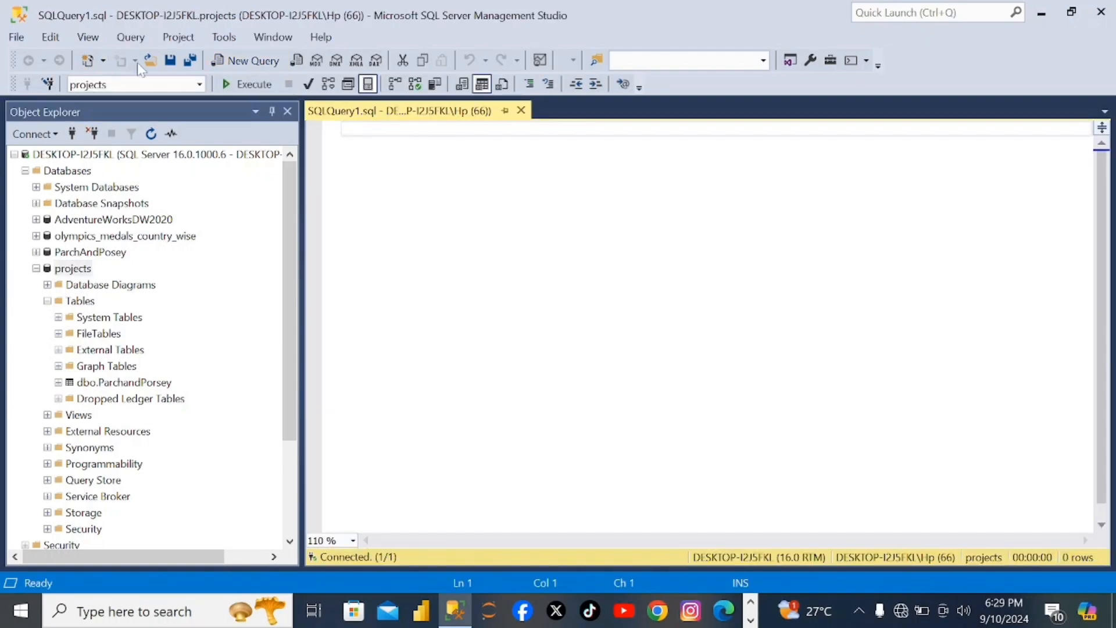
left_click(199, 84)
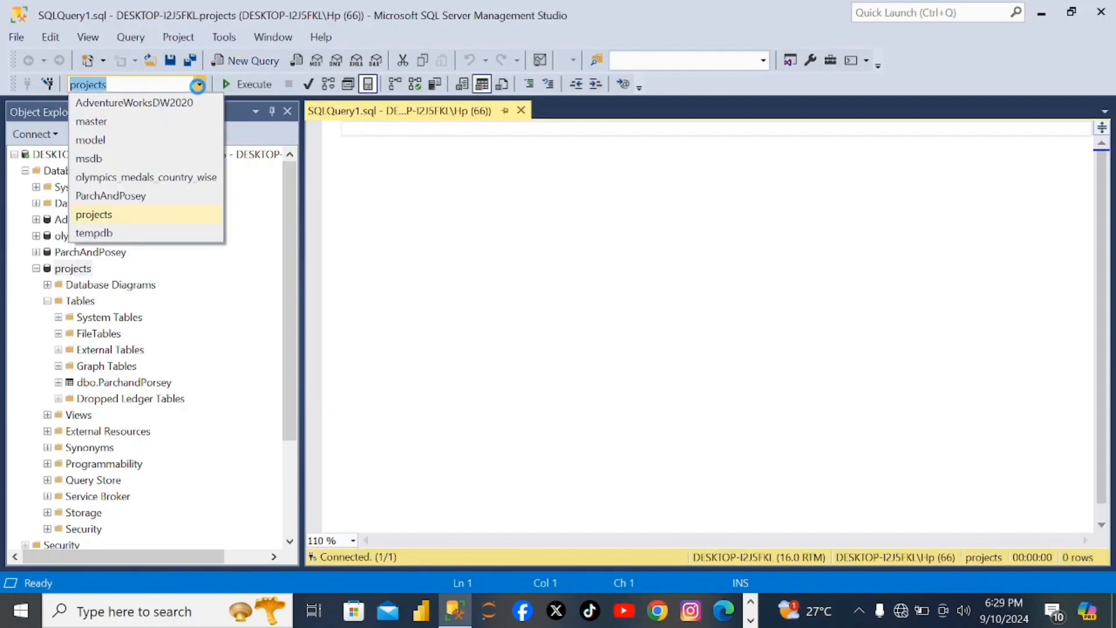
left_click(118, 218)
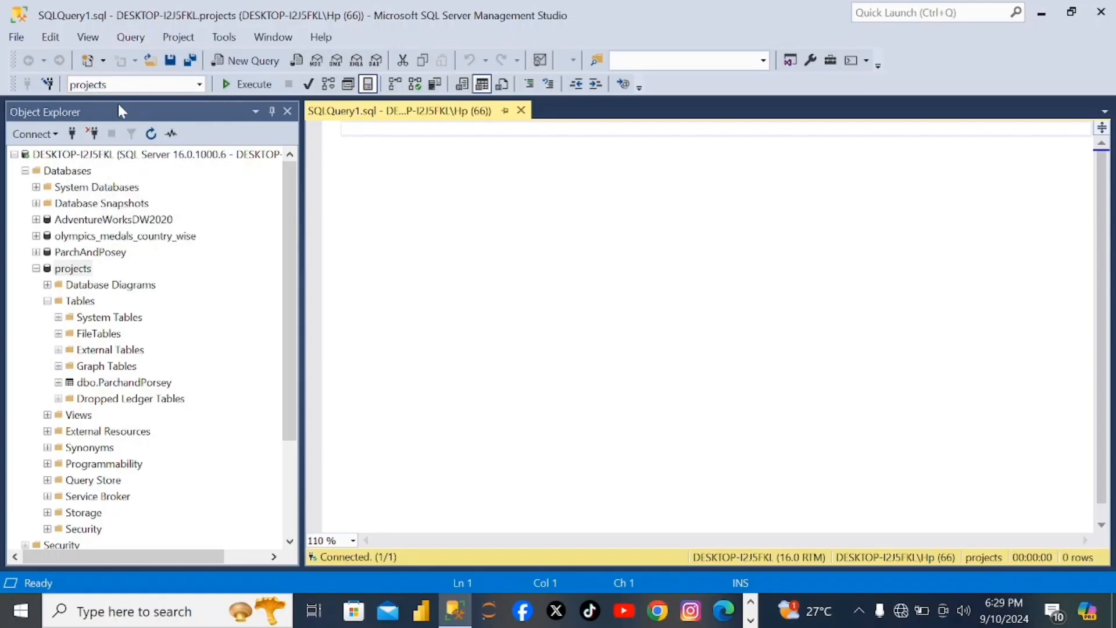